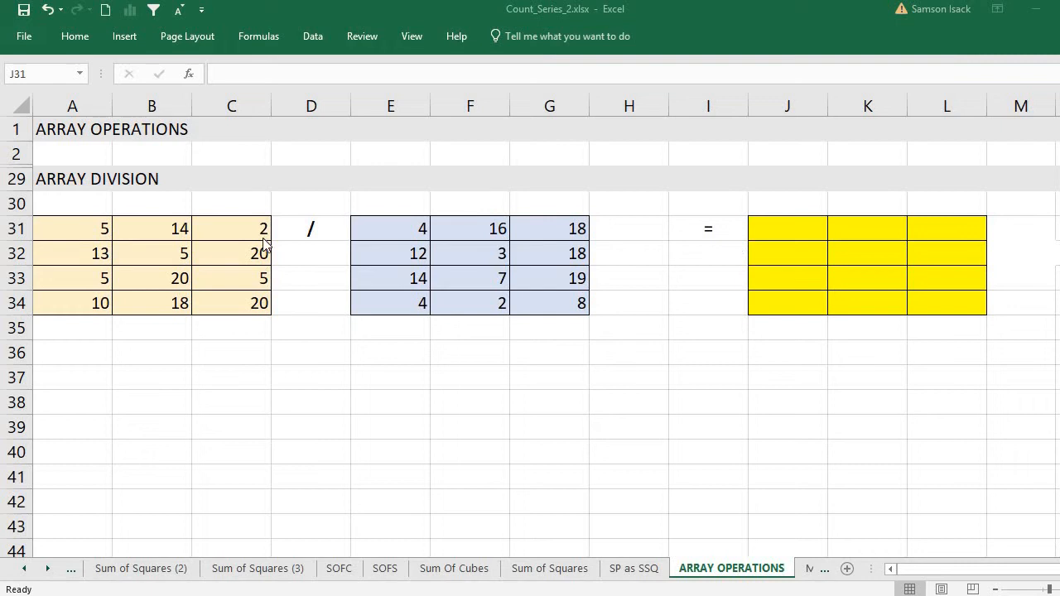
Examine the source arrays A31:C34 and E31:G34 and how their first-row cells pair up for division
{"action": "left_click", "coordinate": [55, 230]}
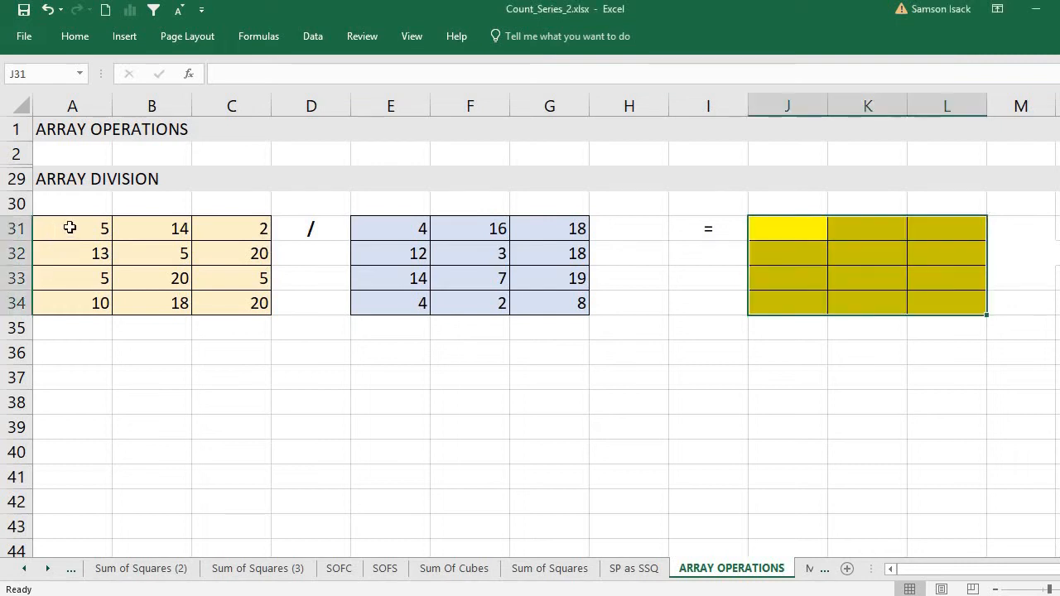
{"action": "left_click_drag", "start_coordinate": [70, 228], "coordinate": [254, 310]}
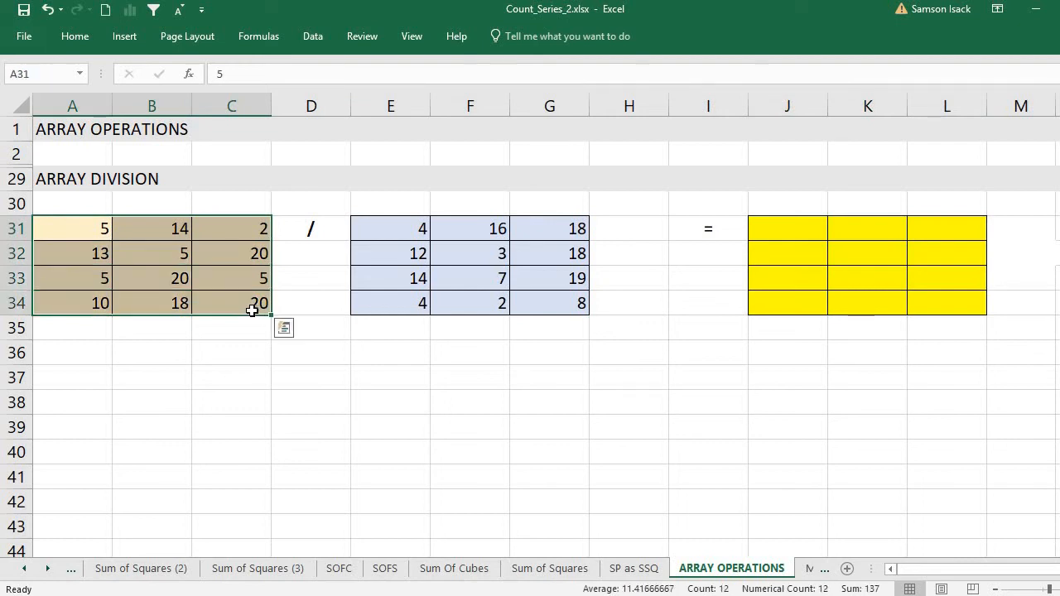
{"action": "left_click_drag", "start_coordinate": [381, 229], "coordinate": [556, 296]}
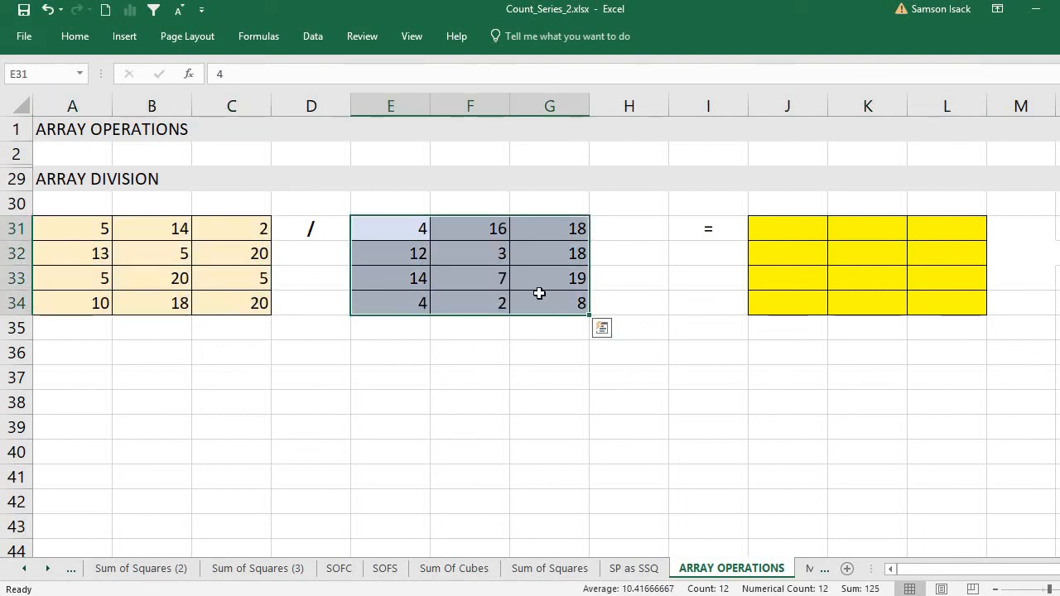
{"action": "left_click", "coordinate": [83, 226]}
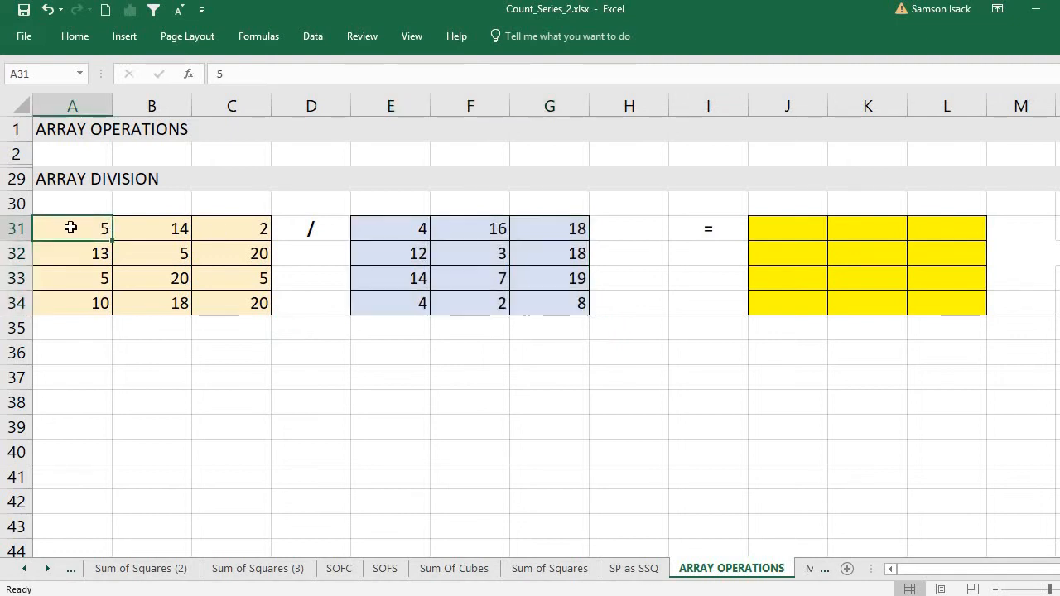
{"action": "left_click", "coordinate": [374, 232]}
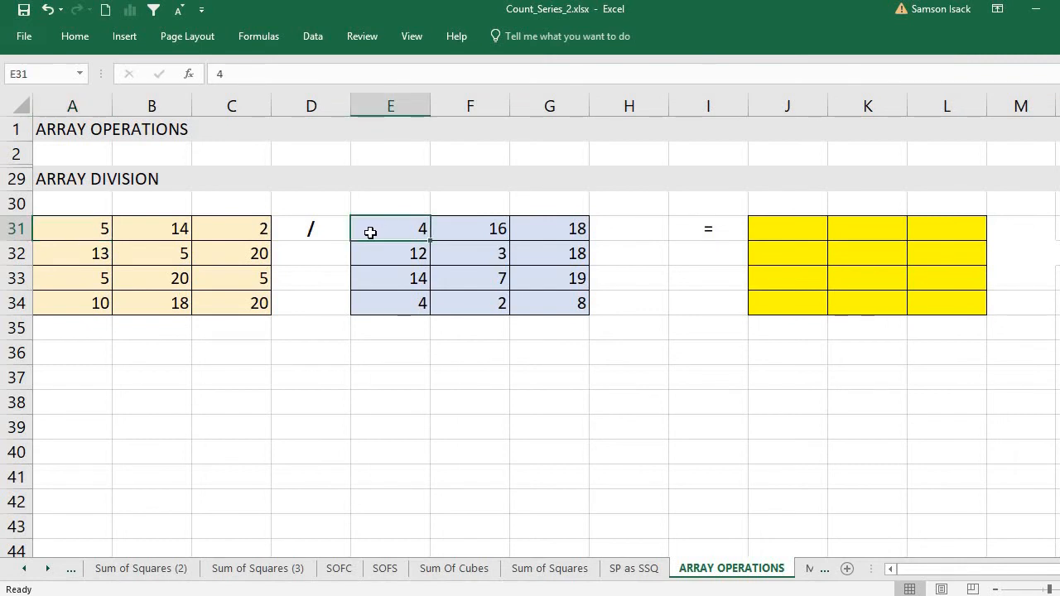
{"action": "left_click", "coordinate": [96, 232]}
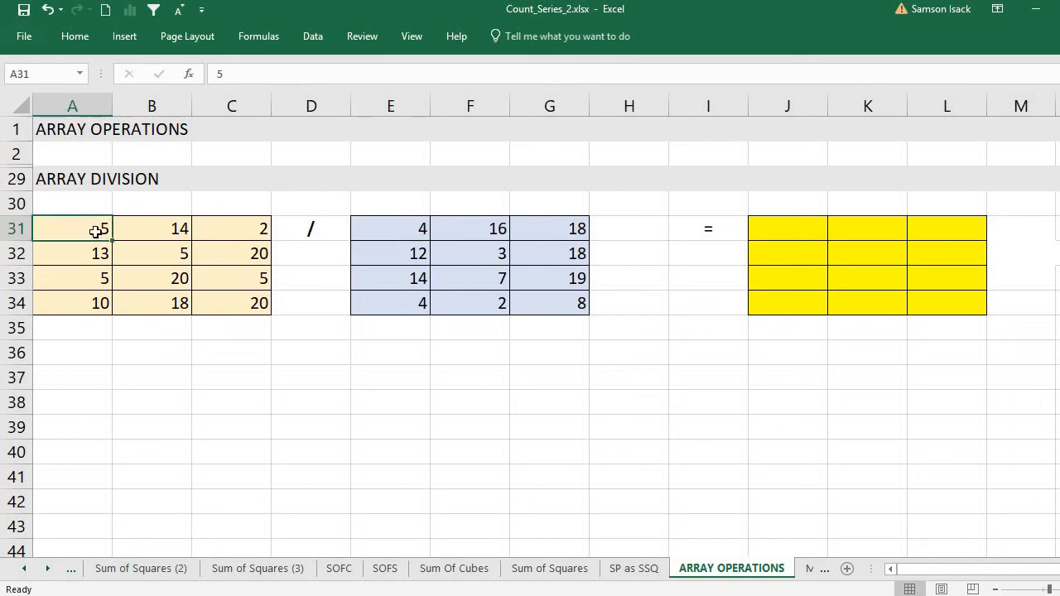
{"action": "left_click", "coordinate": [408, 231]}
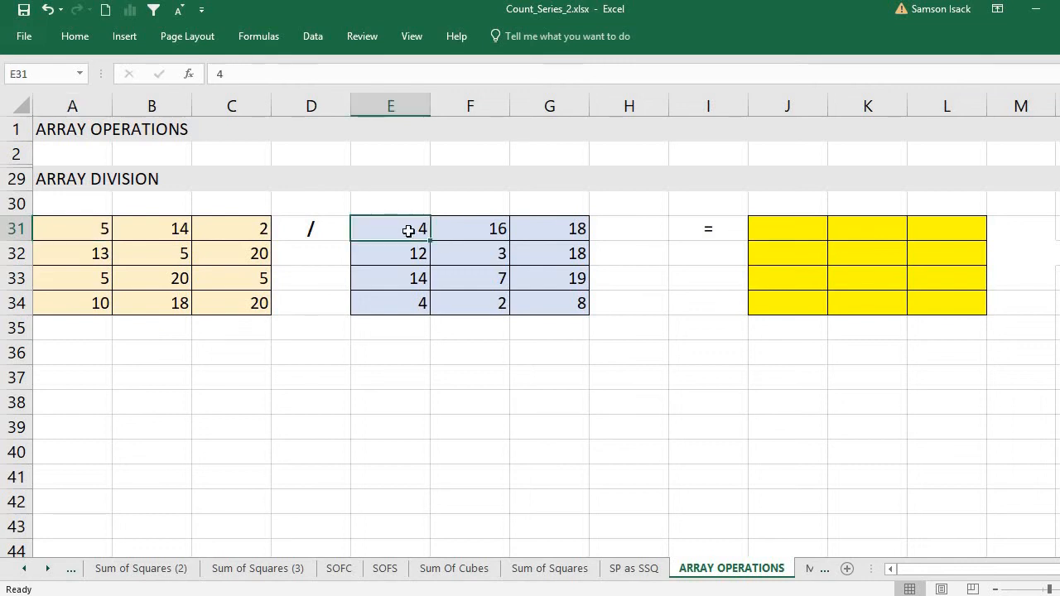
{"action": "left_click", "coordinate": [153, 229]}
{"action": "left_click", "coordinate": [494, 229]}
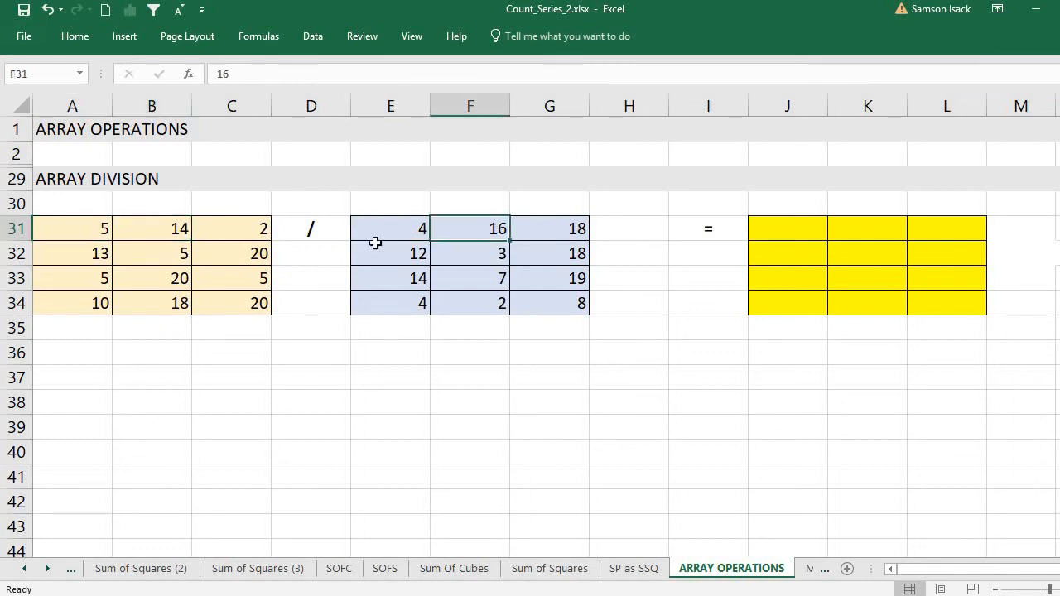
{"action": "left_click", "coordinate": [247, 225]}
{"action": "left_click", "coordinate": [572, 230]}
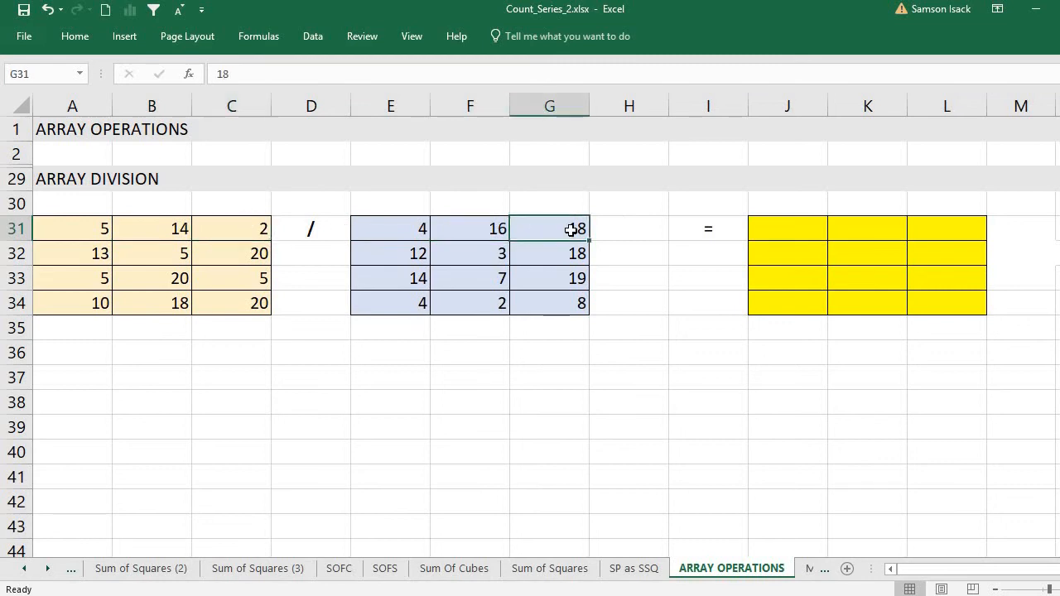
Enter the single-cell division formula =A31/E31 in cell J31
{"action": "left_click", "coordinate": [783, 234]}
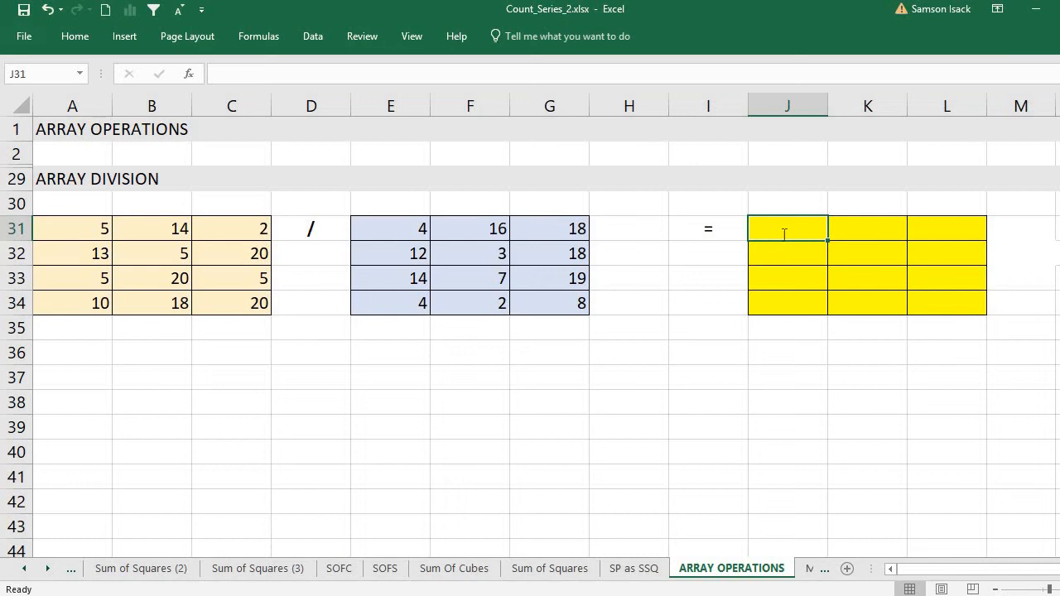
{"action": "type", "text": "="}
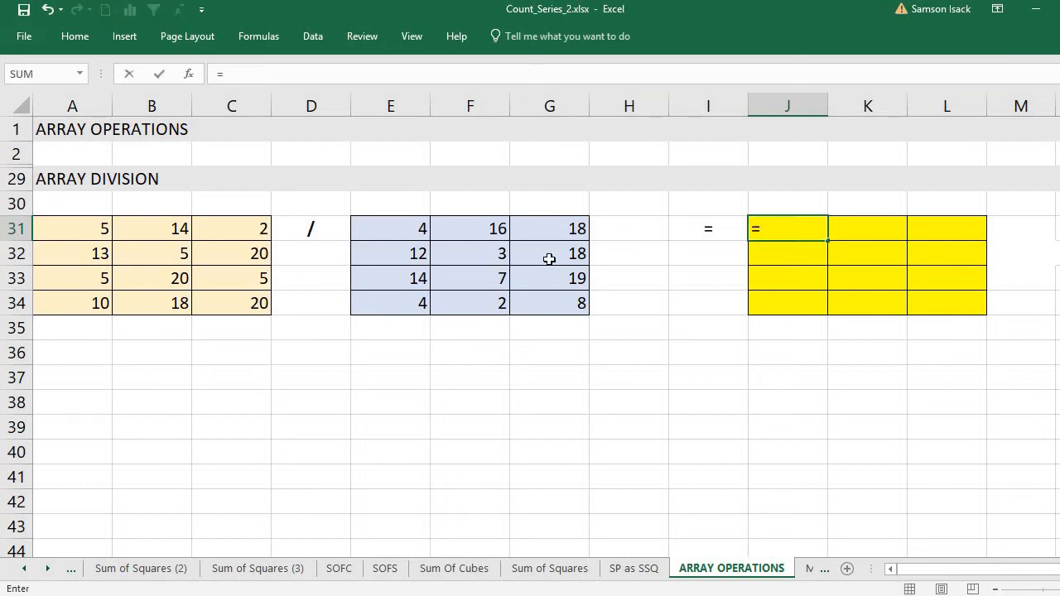
{"action": "left_click", "coordinate": [73, 226]}
{"action": "type", "text": "/"}
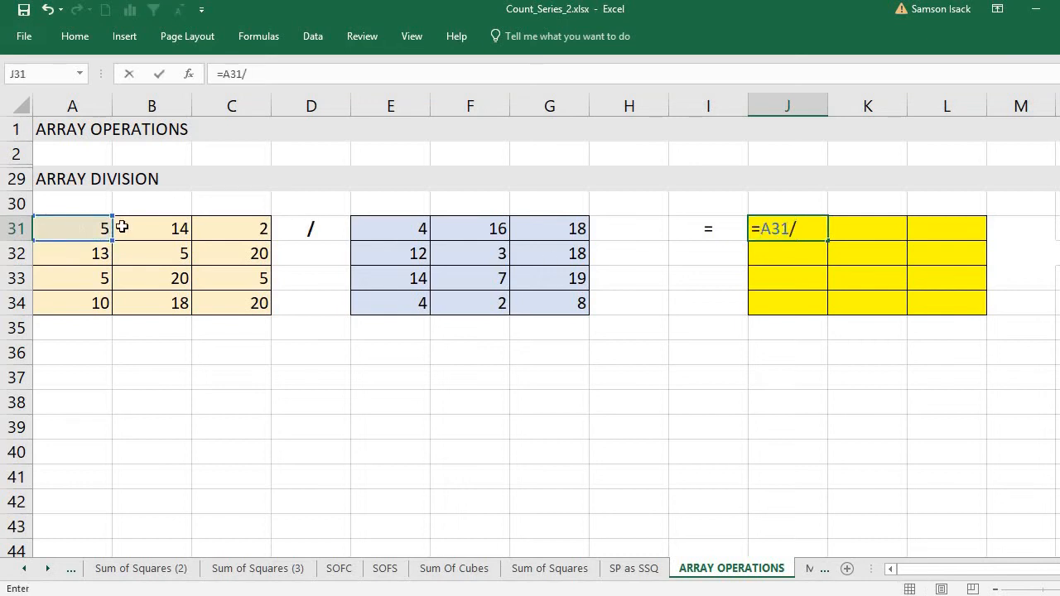
{"action": "left_click", "coordinate": [421, 228]}
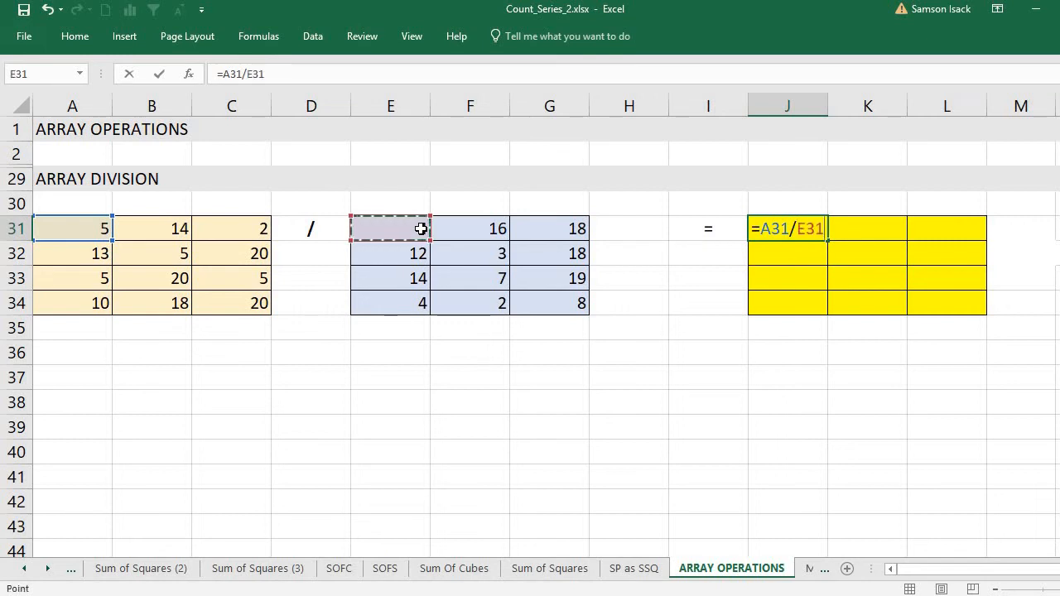
{"action": "key", "text": "Return"}
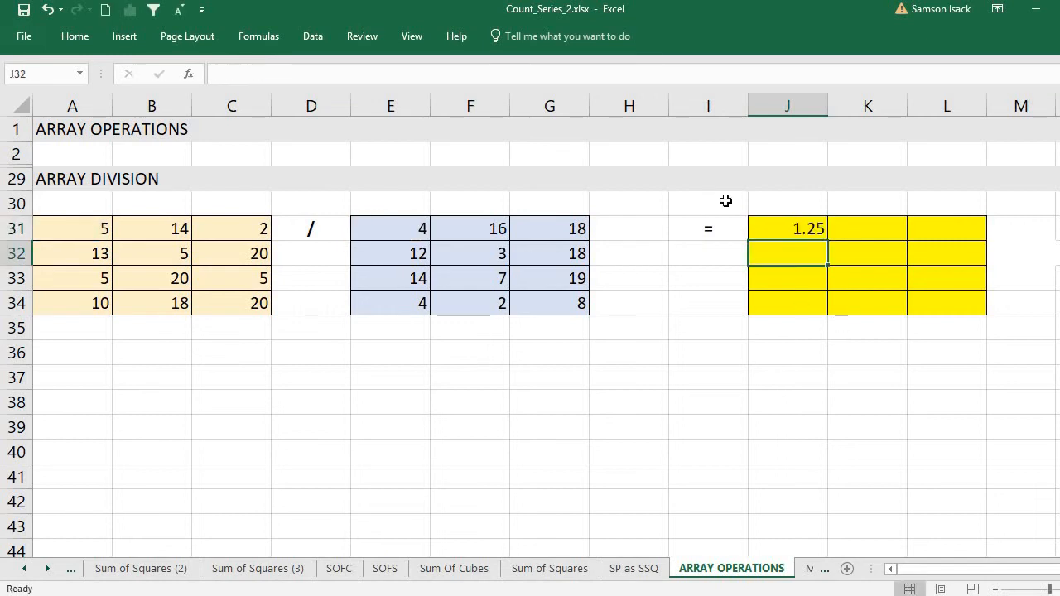
Clear the division formula from cell J31
{"action": "left_click", "coordinate": [820, 227]}
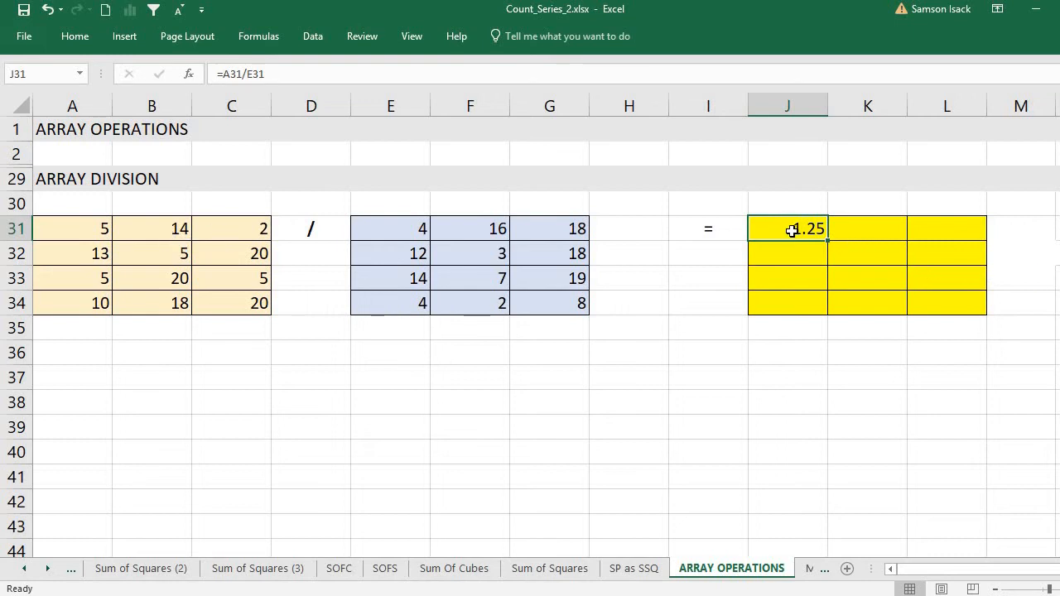
{"action": "mouse_move", "coordinate": [792, 230]}
{"action": "left_mouse_down"}
{"action": "mouse_move", "coordinate": [838, 229]}
{"action": "mouse_move", "coordinate": [811, 228]}
{"action": "left_mouse_up"}
{"action": "key", "text": "Delete"}
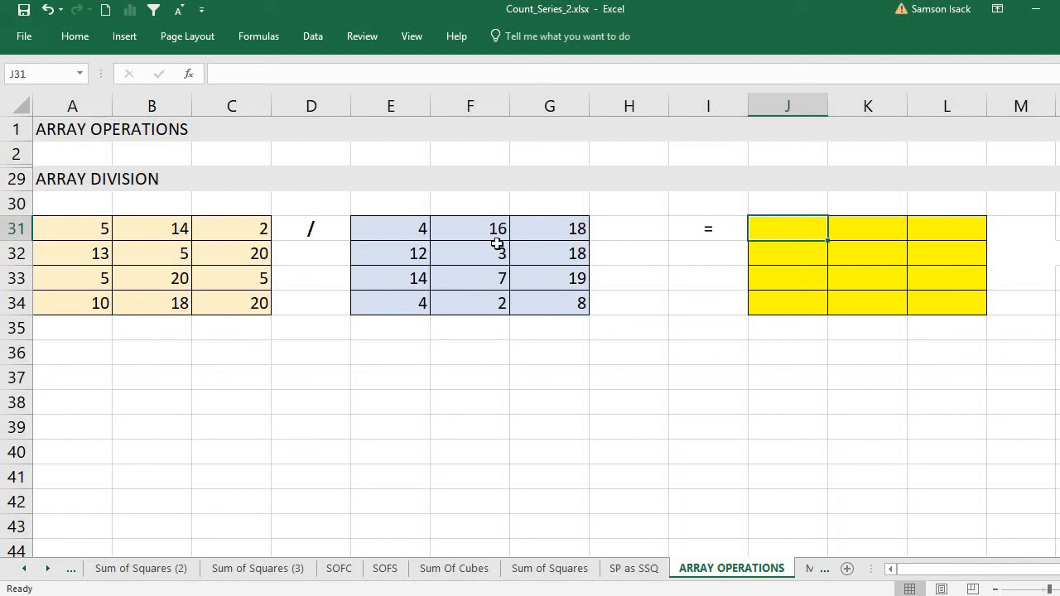
Compare the dimensions of the source arrays A31:C34 and E31:G34 with the yellow output range J31:L34
{"action": "left_click", "coordinate": [817, 253]}
{"action": "left_click", "coordinate": [812, 222]}
{"action": "left_click_drag", "start_coordinate": [100, 227], "coordinate": [249, 303]}
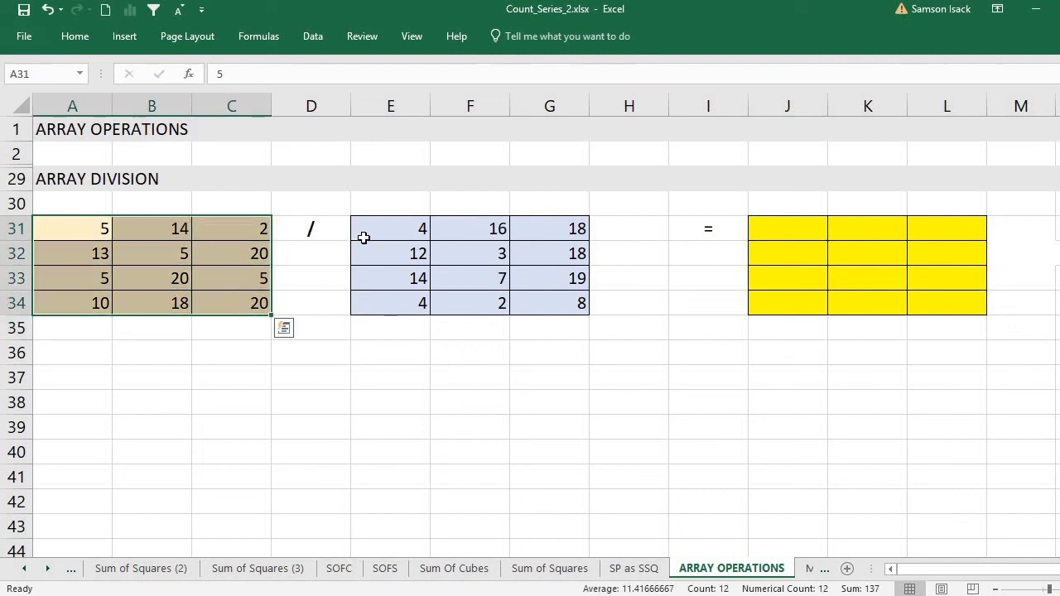
{"action": "left_click_drag", "start_coordinate": [397, 229], "coordinate": [572, 303]}
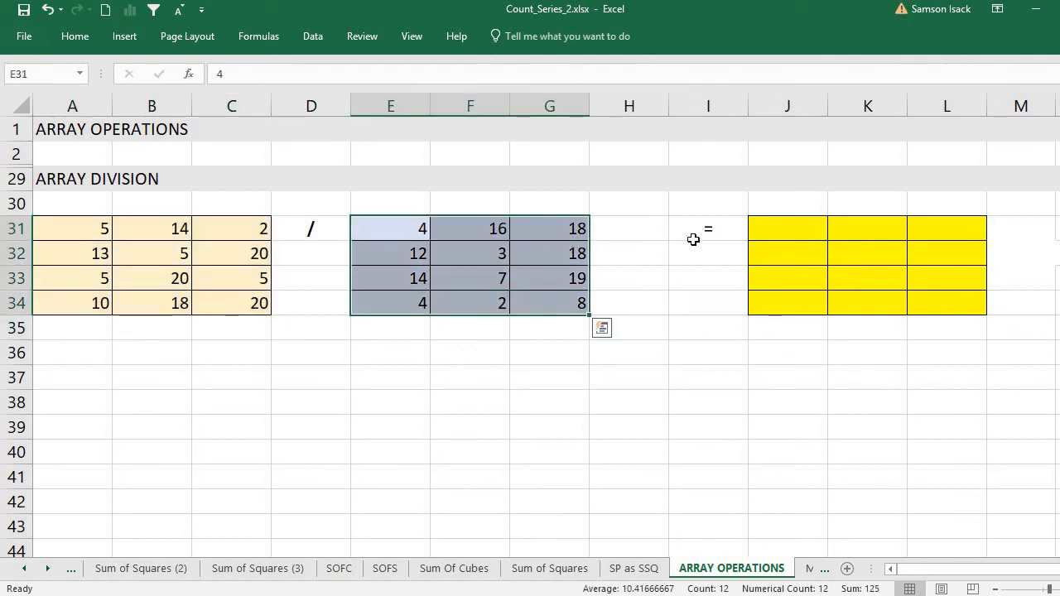
{"action": "left_click", "coordinate": [794, 231]}
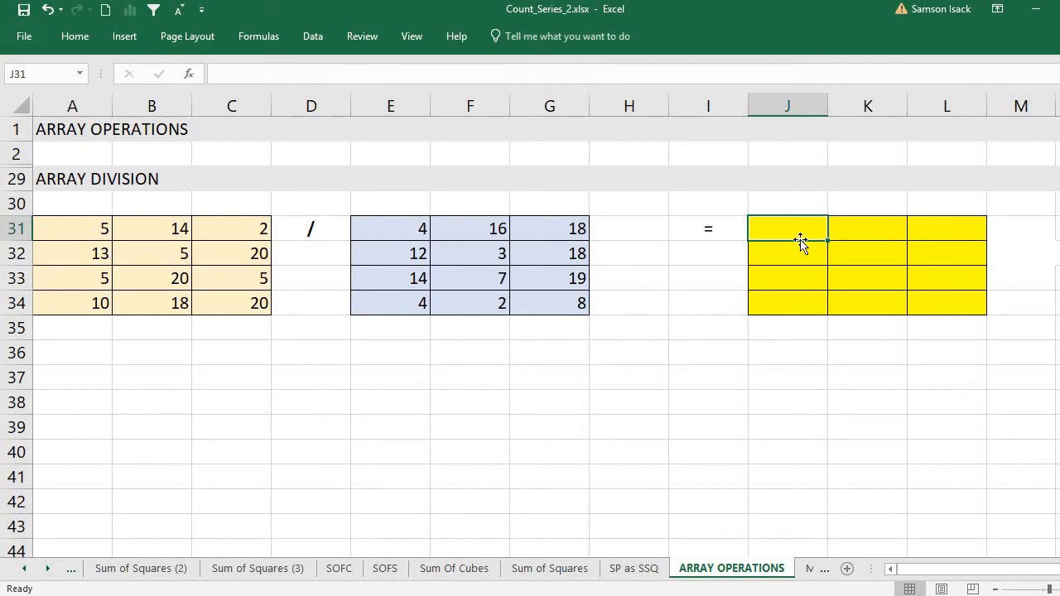
{"action": "mouse_move", "coordinate": [802, 227]}
{"action": "left_mouse_down"}
{"action": "mouse_move", "coordinate": [944, 262]}
{"action": "mouse_move", "coordinate": [950, 306]}
{"action": "left_mouse_up"}
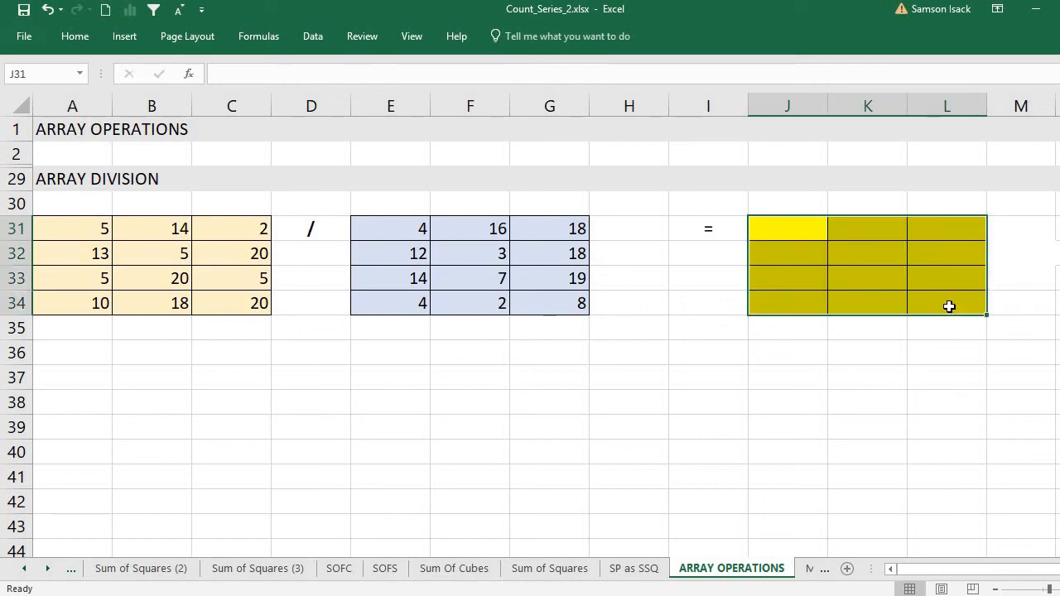
{"action": "left_click", "coordinate": [797, 231]}
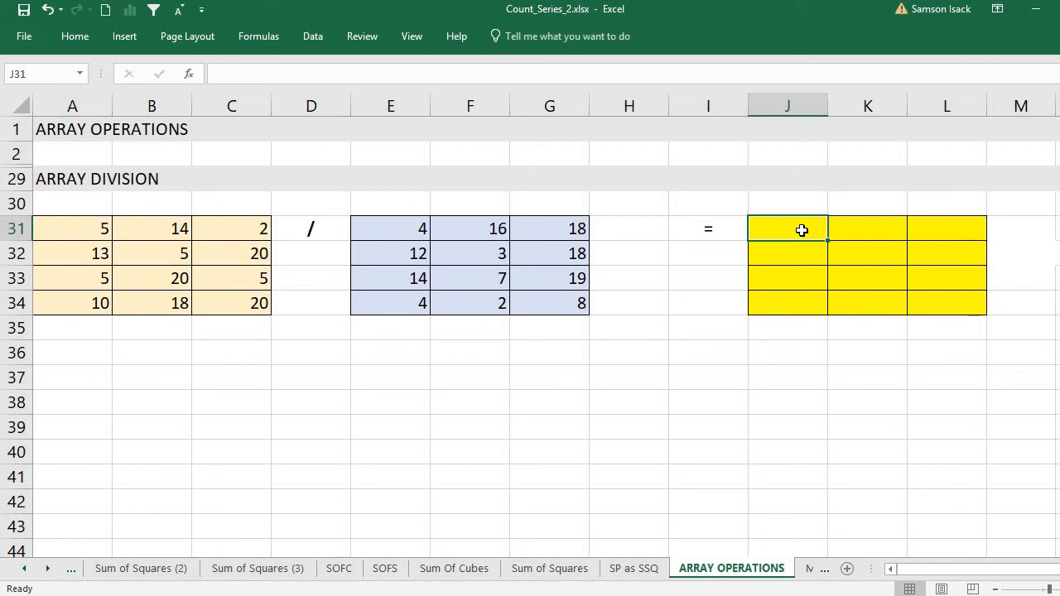
Fill the range J31:L34 with the array formula =A31:C34/E31:G34, committed as one multi-cell array
{"action": "left_click_drag", "start_coordinate": [801, 230], "coordinate": [939, 297]}
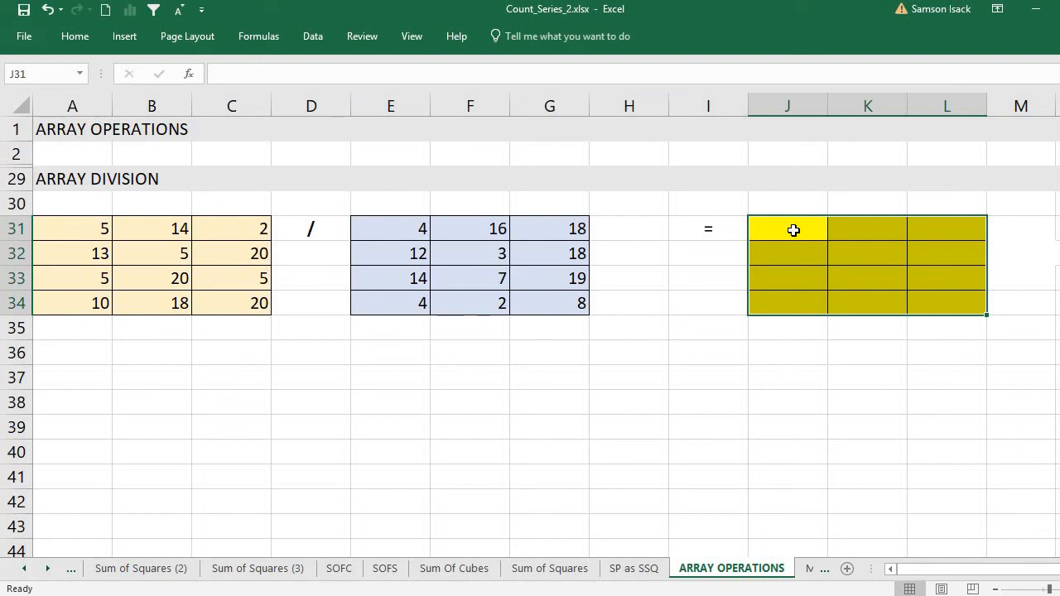
{"action": "type", "text": "="}
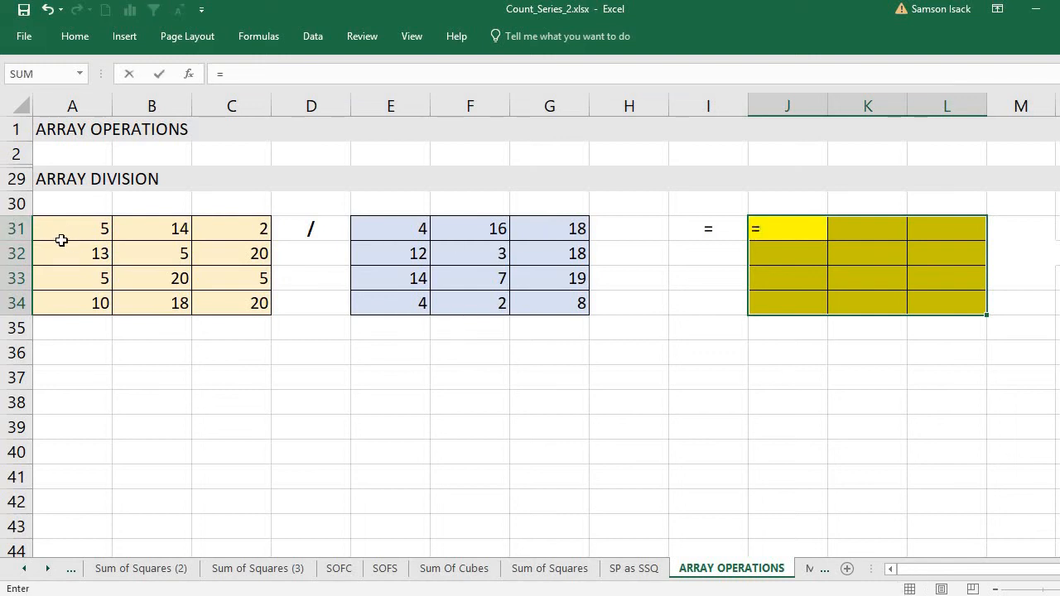
{"action": "left_click_drag", "start_coordinate": [61, 232], "coordinate": [278, 308]}
{"action": "type", "text": "/"}
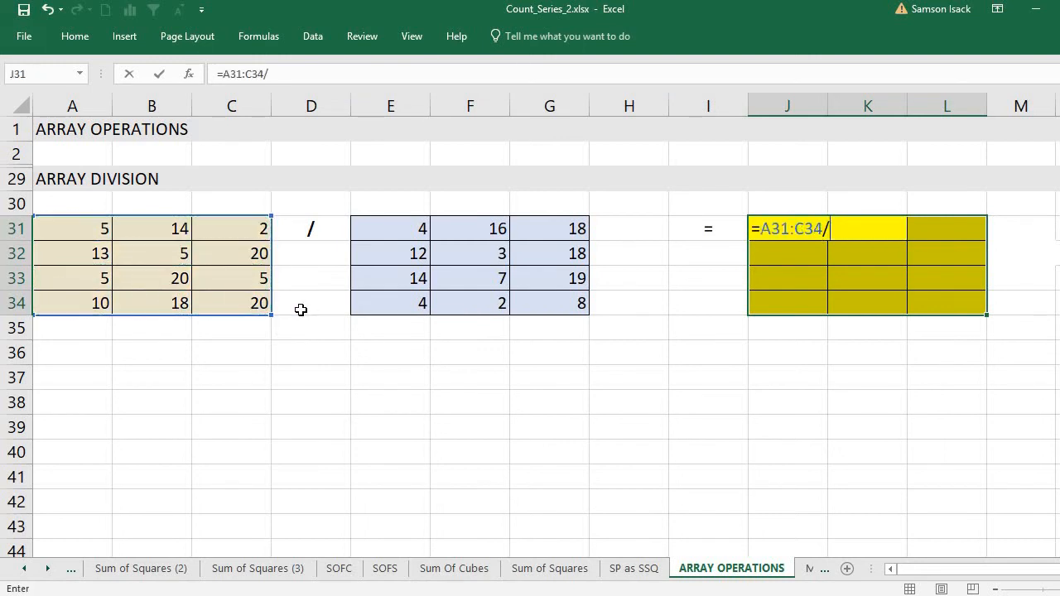
{"action": "left_click_drag", "start_coordinate": [403, 224], "coordinate": [541, 255]}
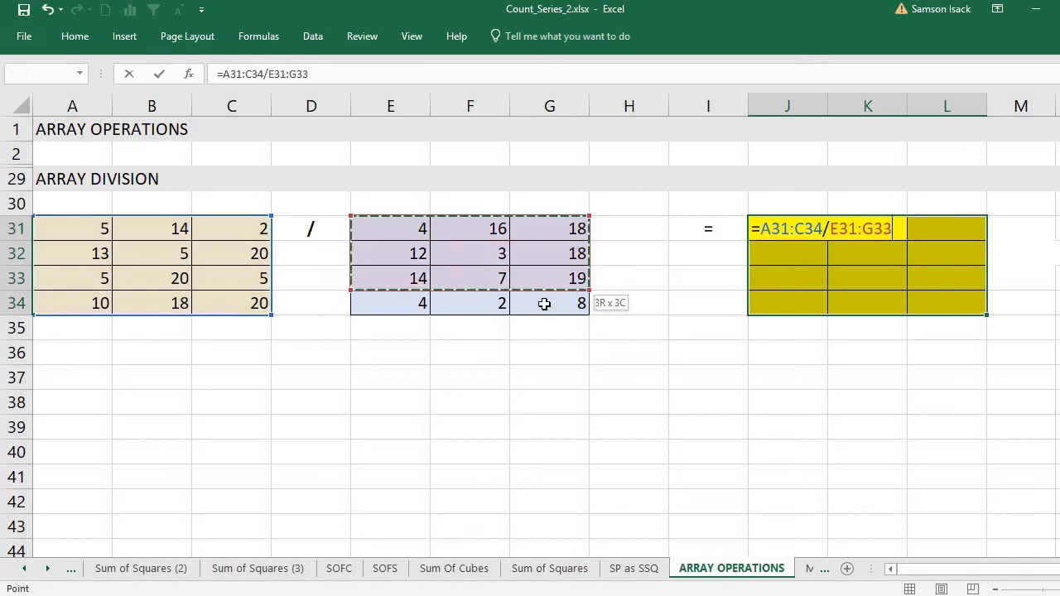
{"action": "left_click_drag", "start_coordinate": [544, 304], "coordinate": [544, 304]}
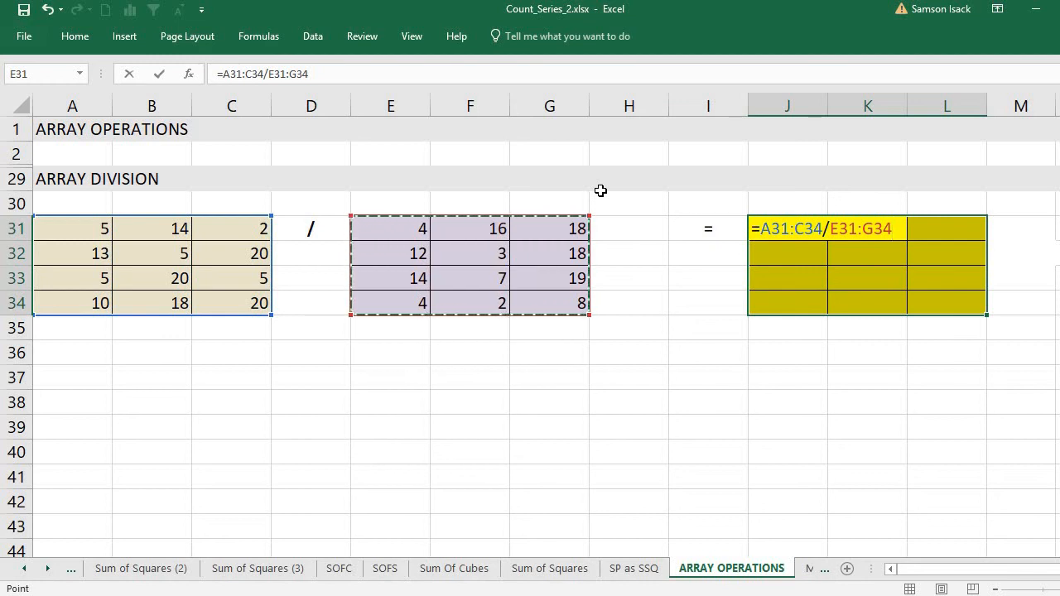
{"action": "key", "text": "ctrl+shift+Return"}
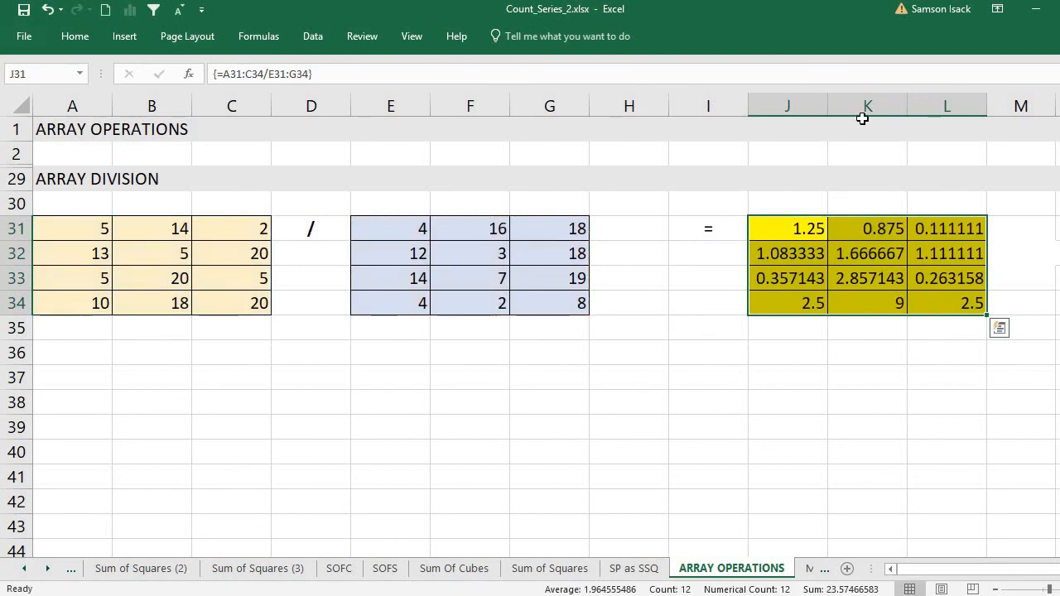
Inspect the array formula held by the result cells J31 and K31
{"action": "left_click", "coordinate": [806, 228]}
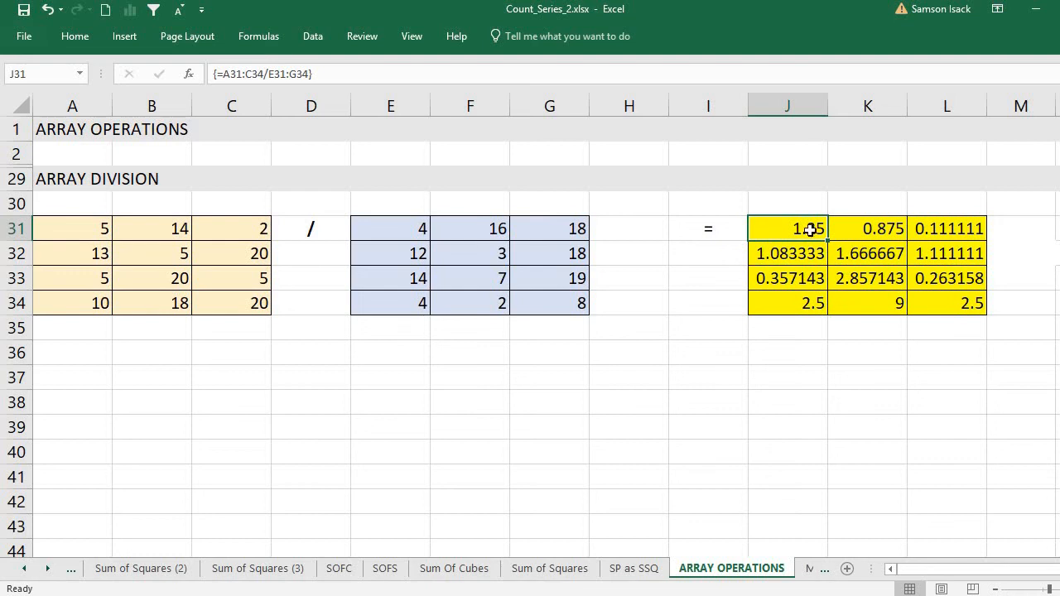
{"action": "left_click", "coordinate": [857, 232]}
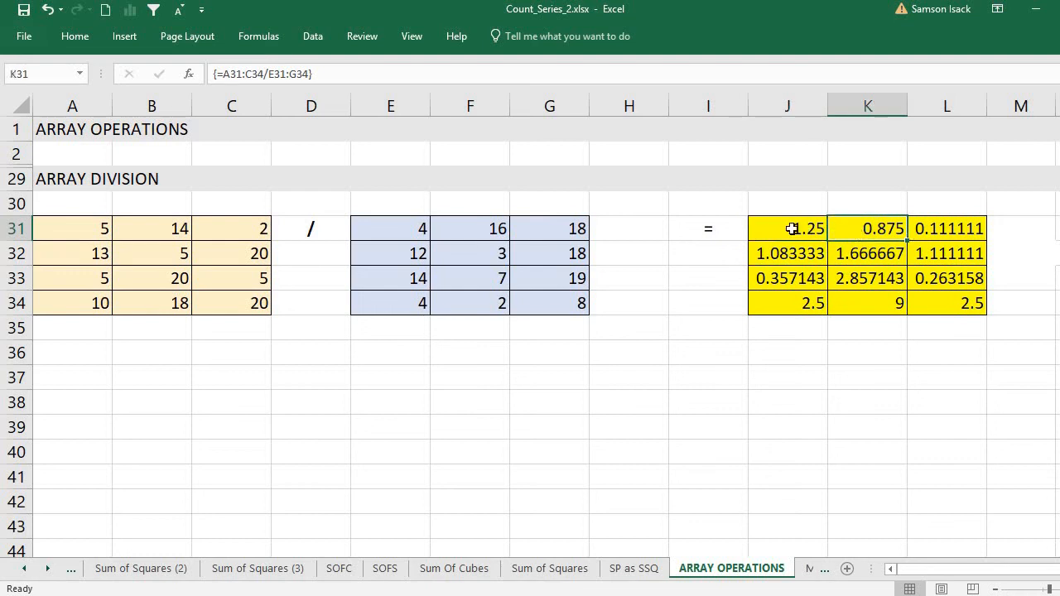
{"action": "left_click", "coordinate": [791, 228]}
{"action": "left_click", "coordinate": [891, 229]}
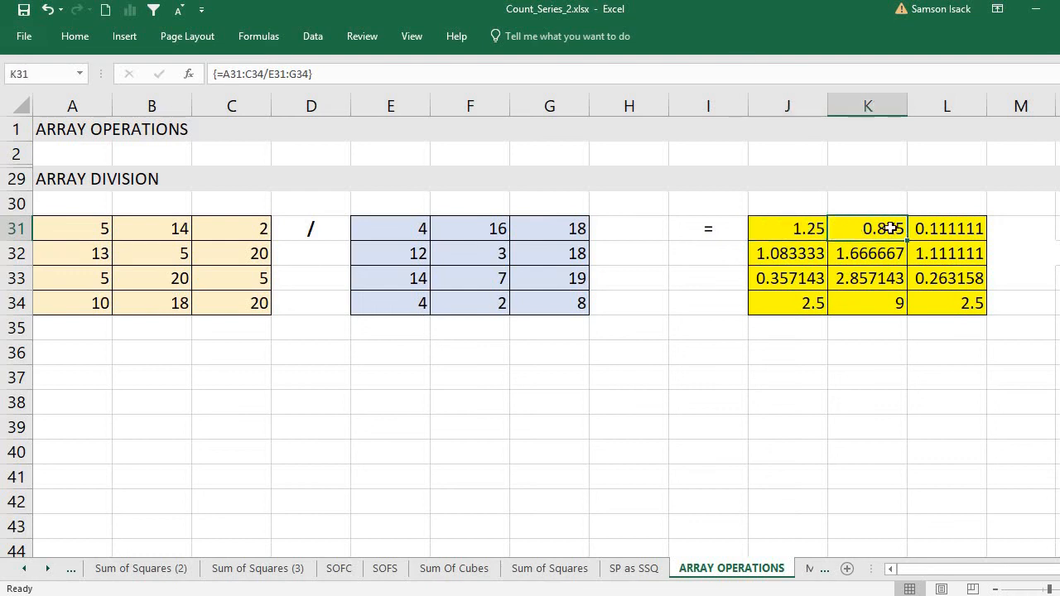
{"action": "left_click", "coordinate": [808, 232]}
Check the first-row quotients against their matching numerators in A31:C31 and divisors in E31:G31
{"action": "left_click", "coordinate": [86, 224]}
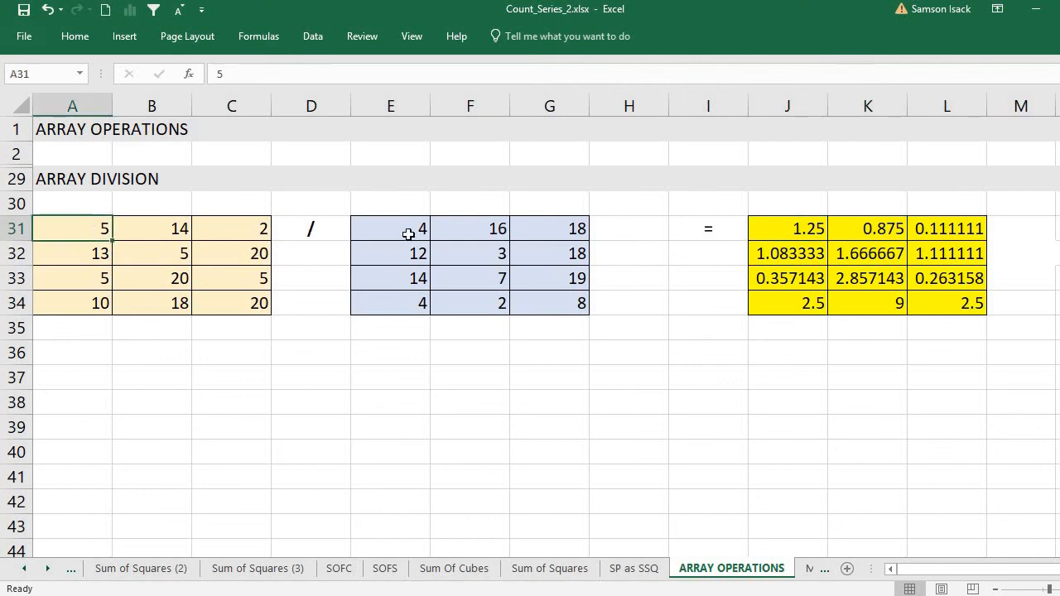
{"action": "left_click", "coordinate": [408, 234]}
{"action": "left_click", "coordinate": [814, 230]}
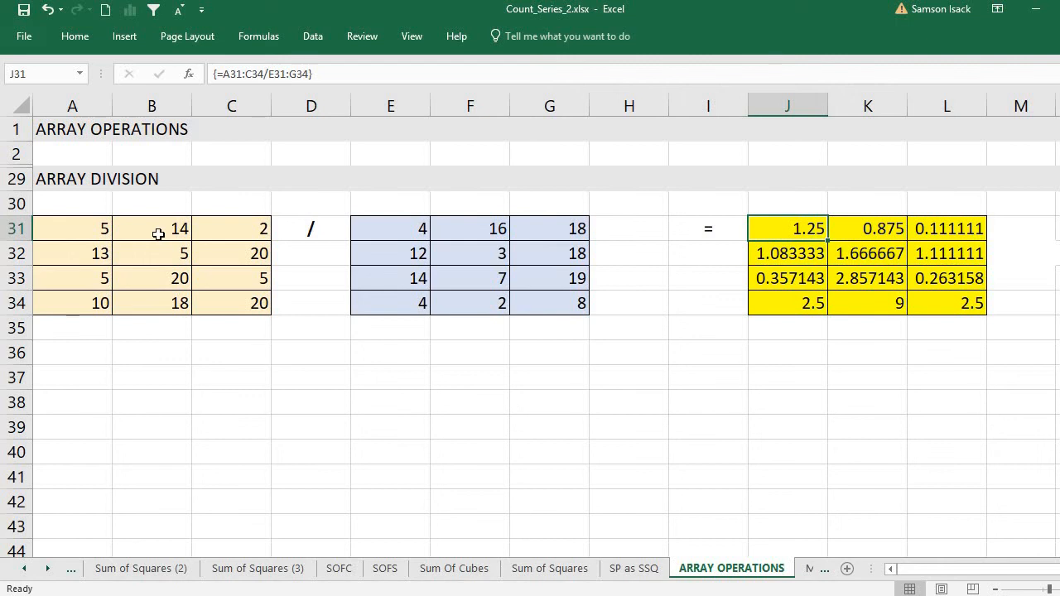
{"action": "left_click", "coordinate": [158, 235]}
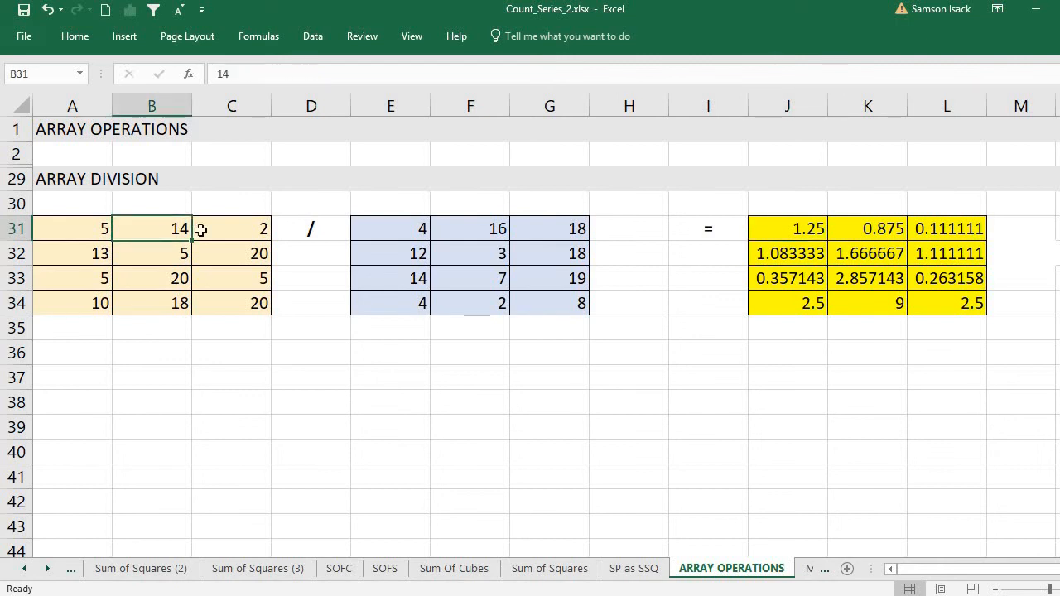
{"action": "left_click", "coordinate": [465, 233]}
{"action": "left_click", "coordinate": [893, 233]}
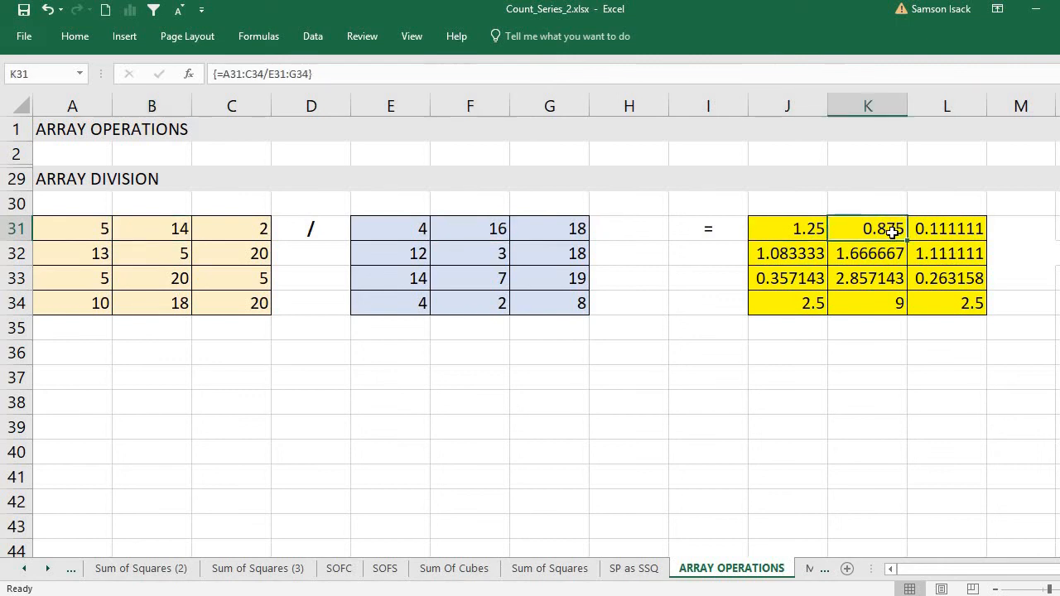
{"action": "left_click", "coordinate": [242, 230]}
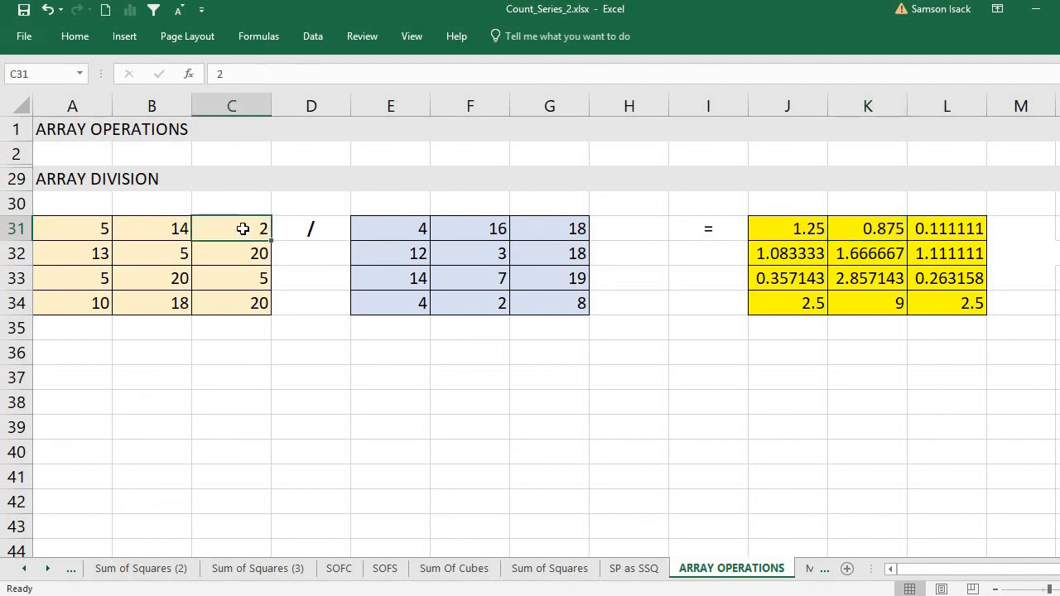
{"action": "left_click", "coordinate": [579, 228]}
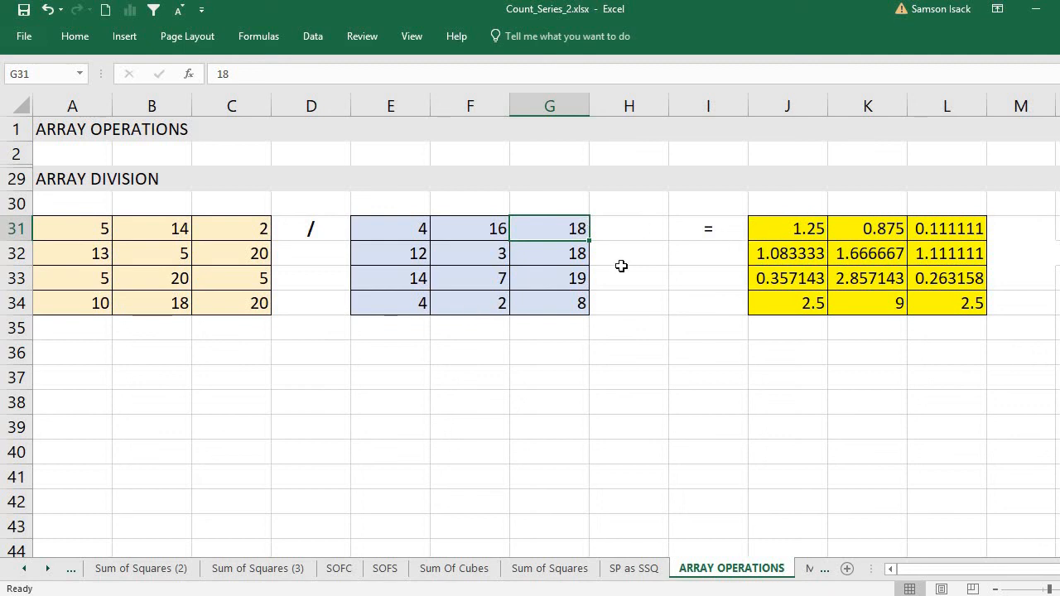
Check the second-row pair A32 and E32, the last-row cells C34 and L34, and the whole result range J31:L34
{"action": "left_click", "coordinate": [78, 247]}
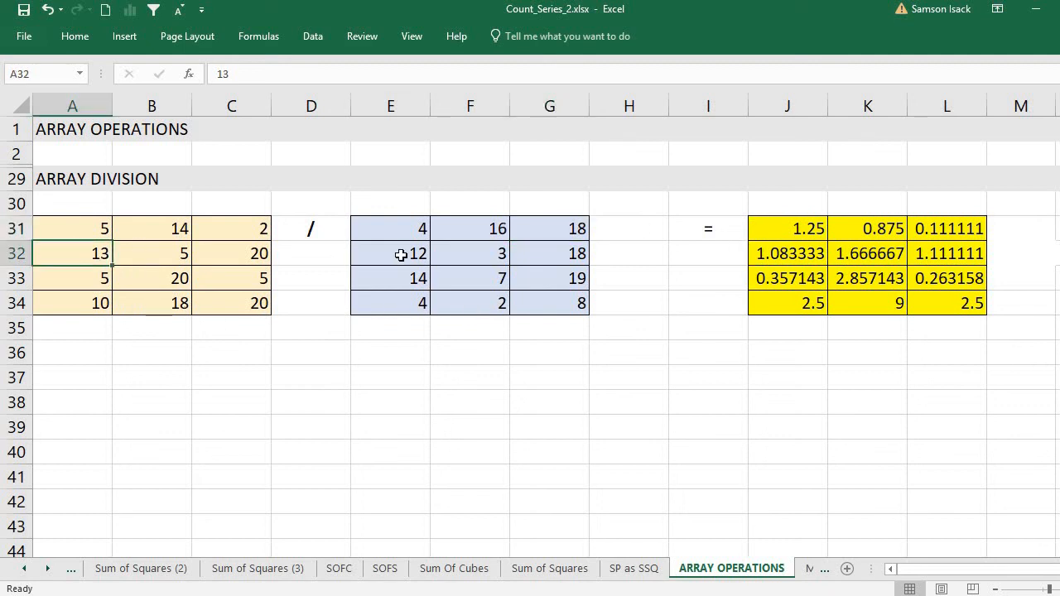
{"action": "left_click", "coordinate": [401, 255]}
{"action": "left_click", "coordinate": [96, 258]}
{"action": "left_click", "coordinate": [418, 257]}
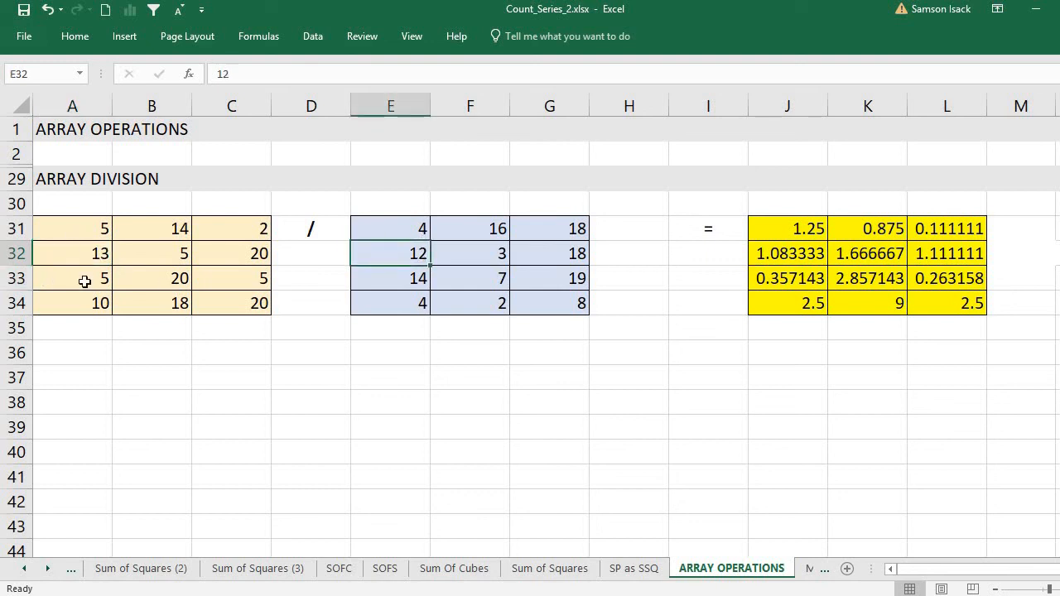
{"action": "left_click", "coordinate": [259, 303]}
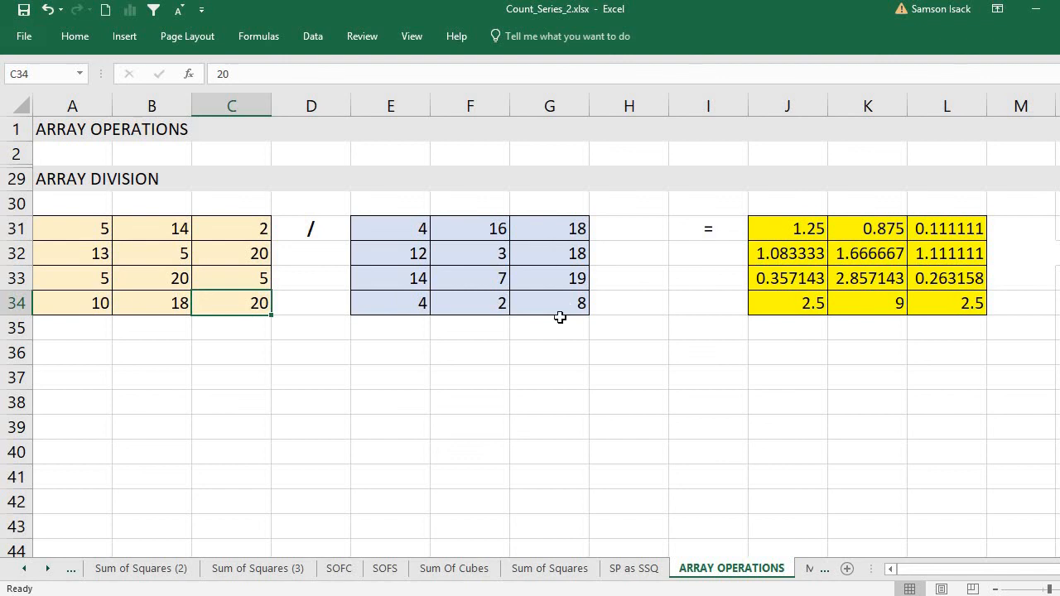
{"action": "left_click", "coordinate": [941, 304]}
{"action": "left_click_drag", "start_coordinate": [787, 230], "coordinate": [941, 296]}
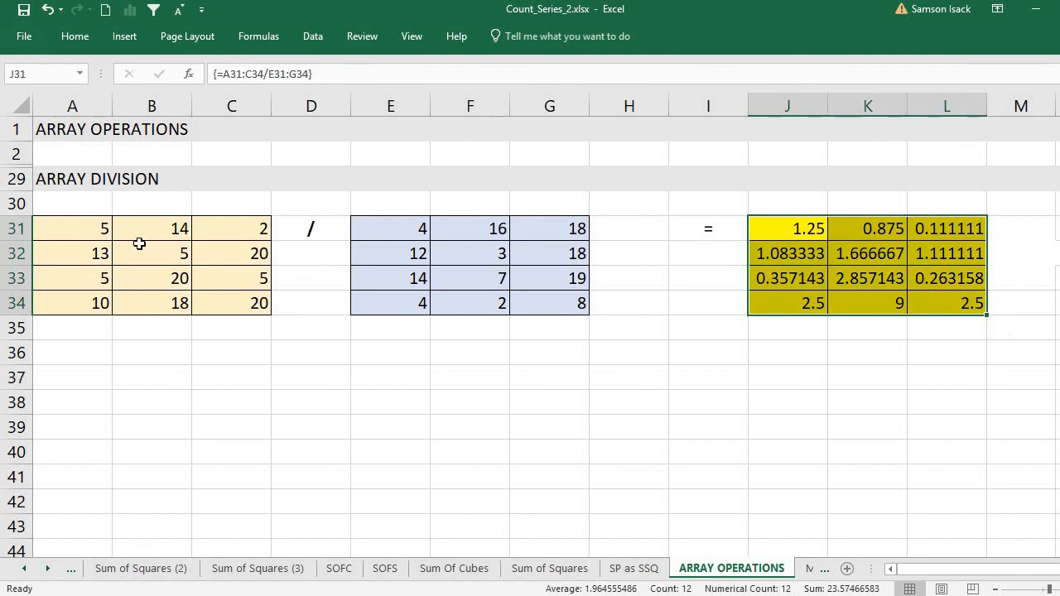
{"action": "left_click", "coordinate": [61, 231]}
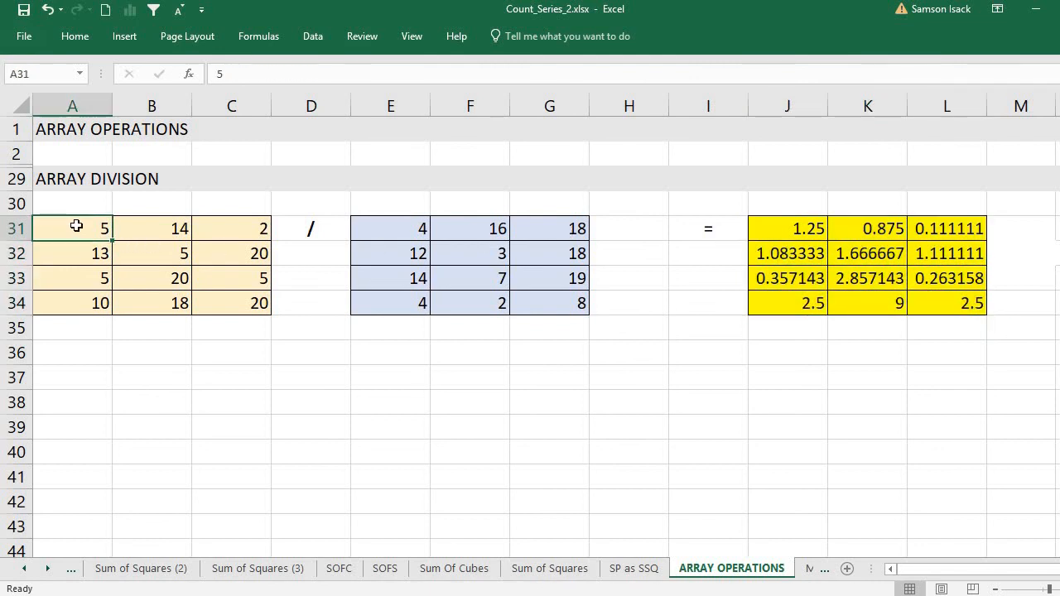